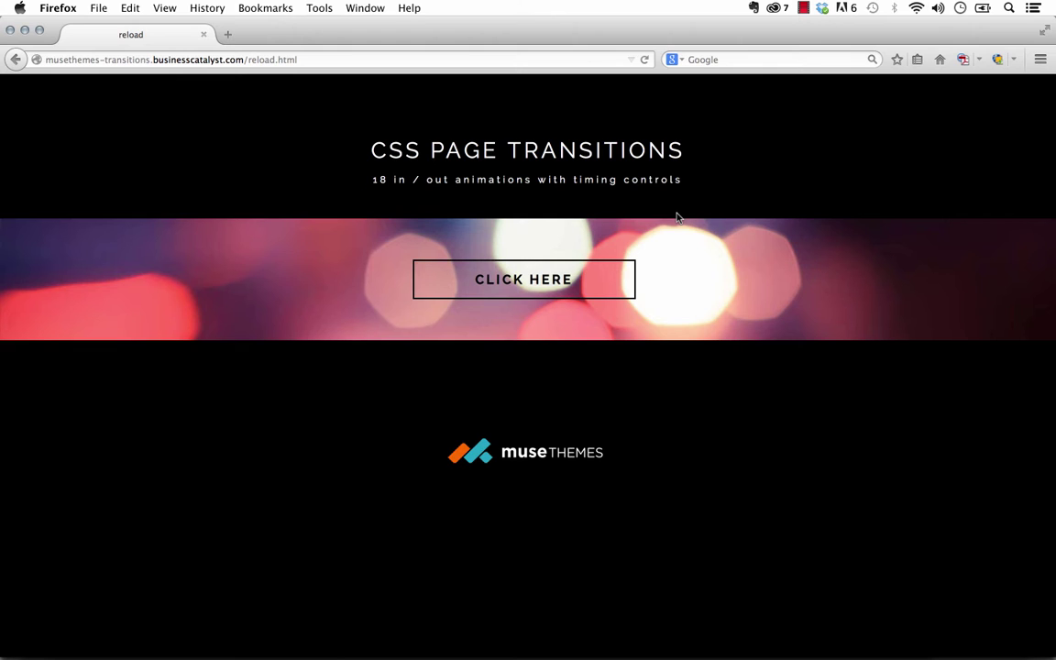
Preview the CSS page transitions demo by following its link from one demo page to the other and back.
left_click(536, 290)
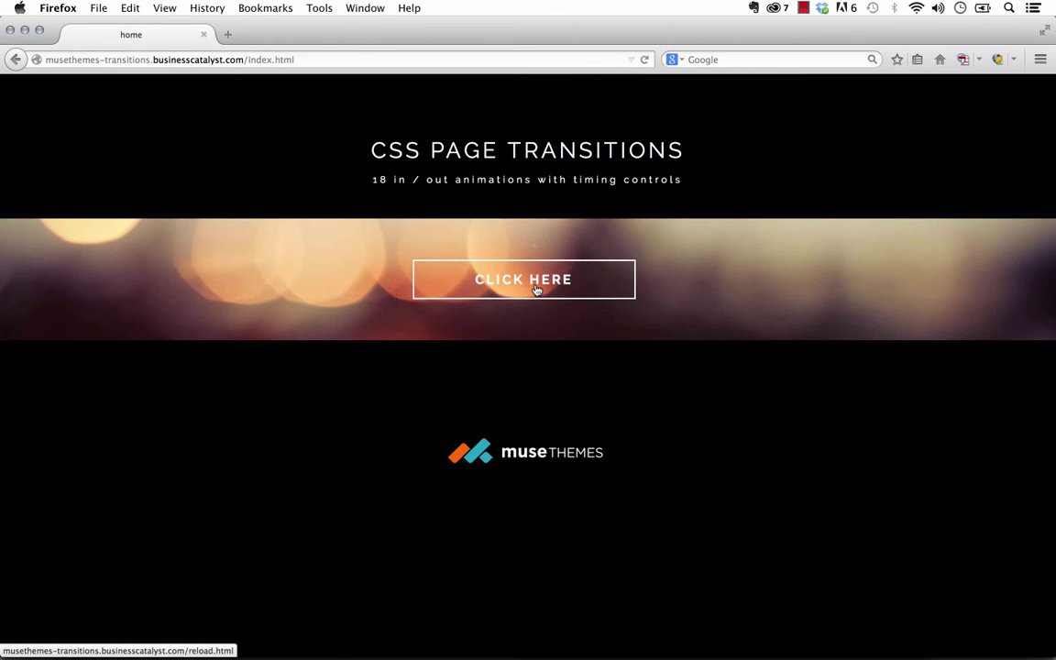
left_click(555, 282)
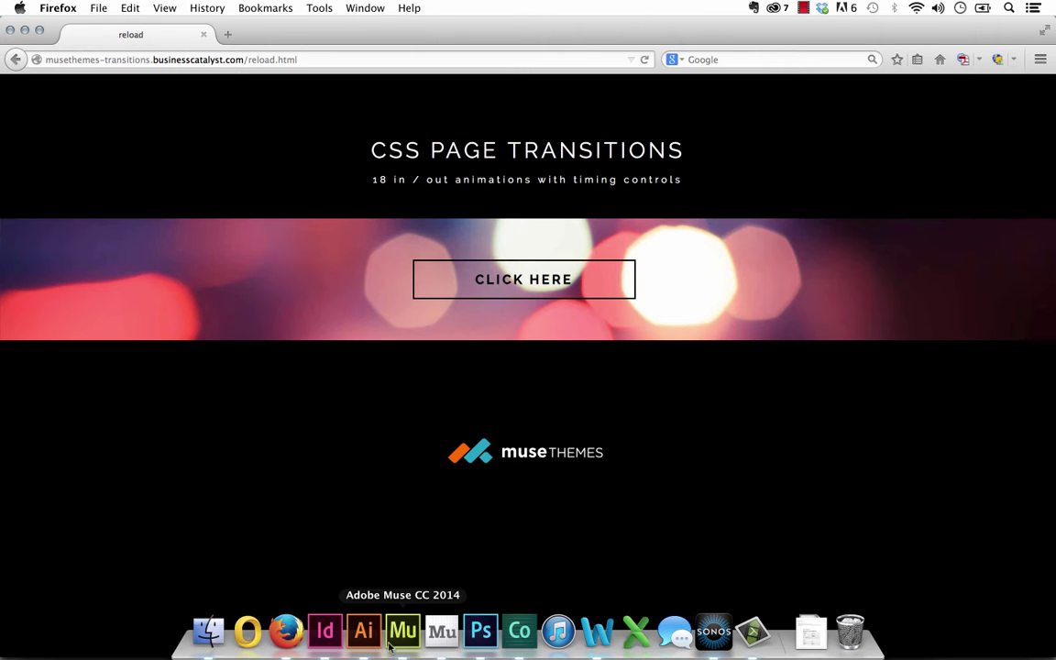
Switch to Adobe Muse and place the 035 – Animated Page Transitions library widget near the top of the A-Master page's empty content area.
left_click(406, 637)
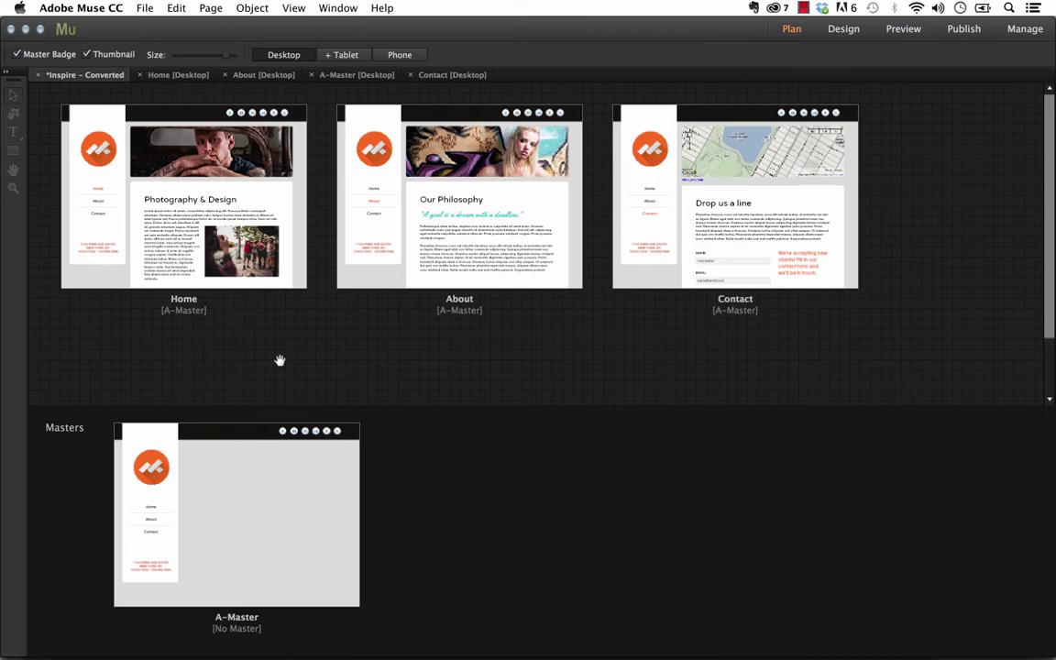
double_click(285, 543)
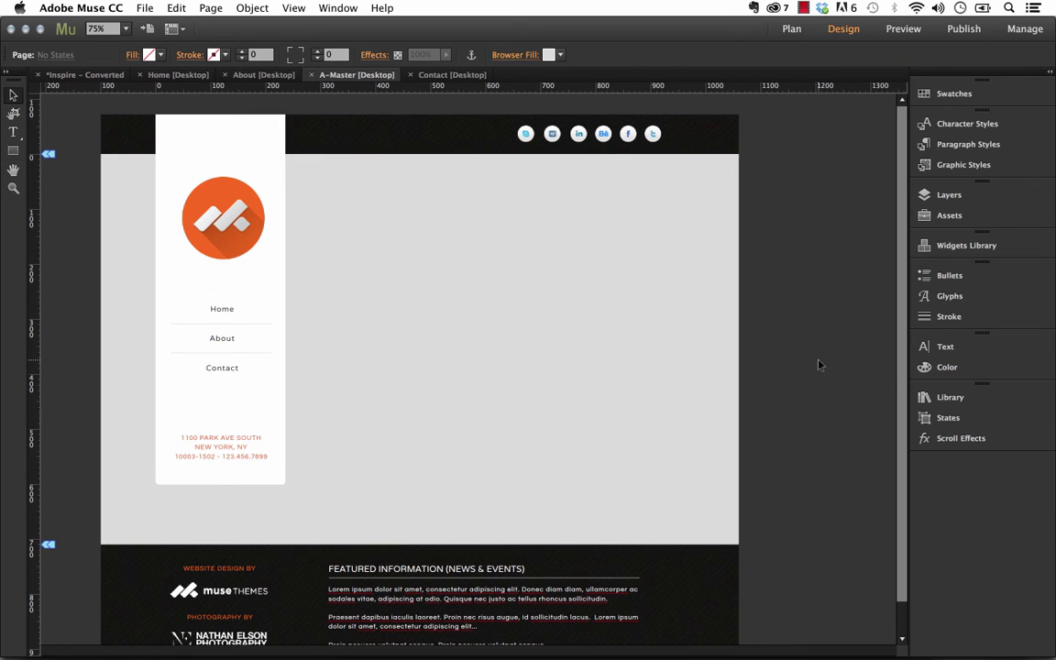
left_click(978, 408)
scroll(798, 399, "down", 5)
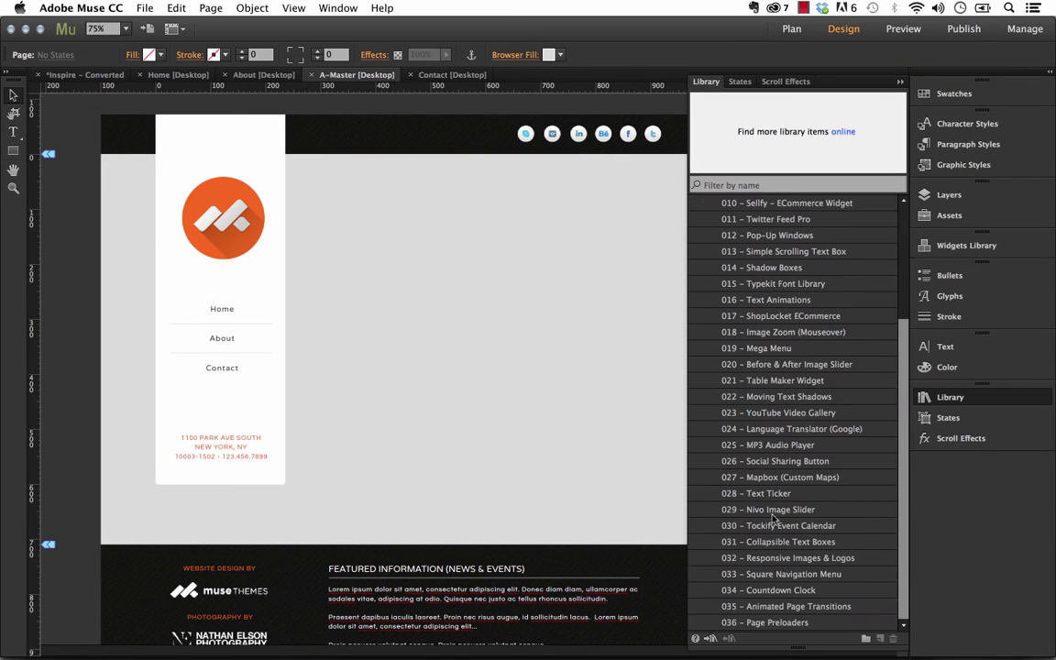
left_click(779, 607)
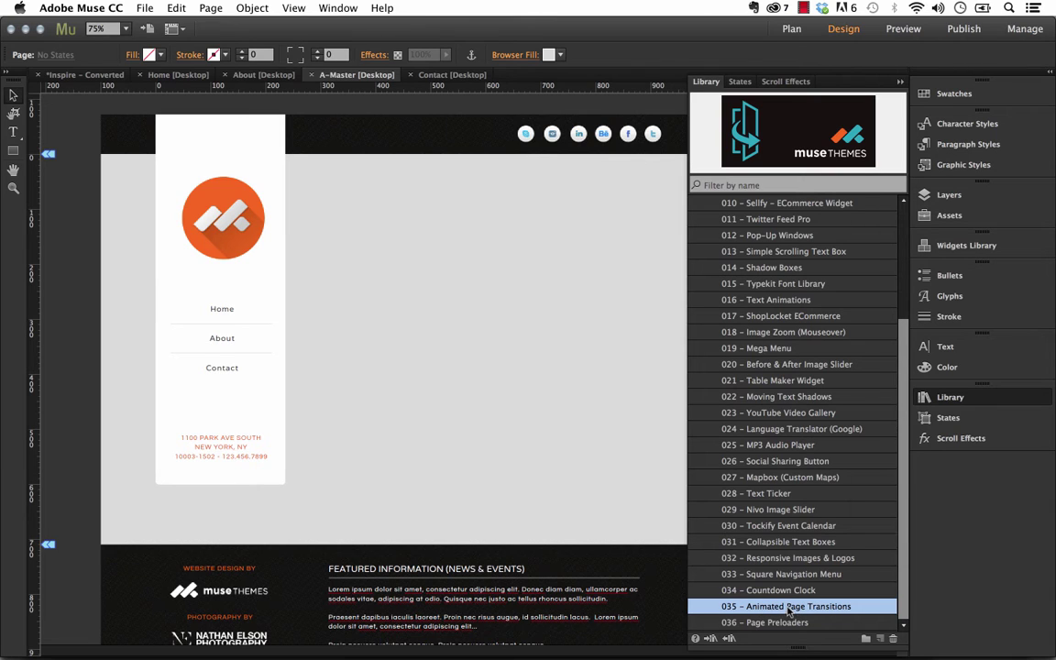
left_click_drag(789, 612, 314, 420)
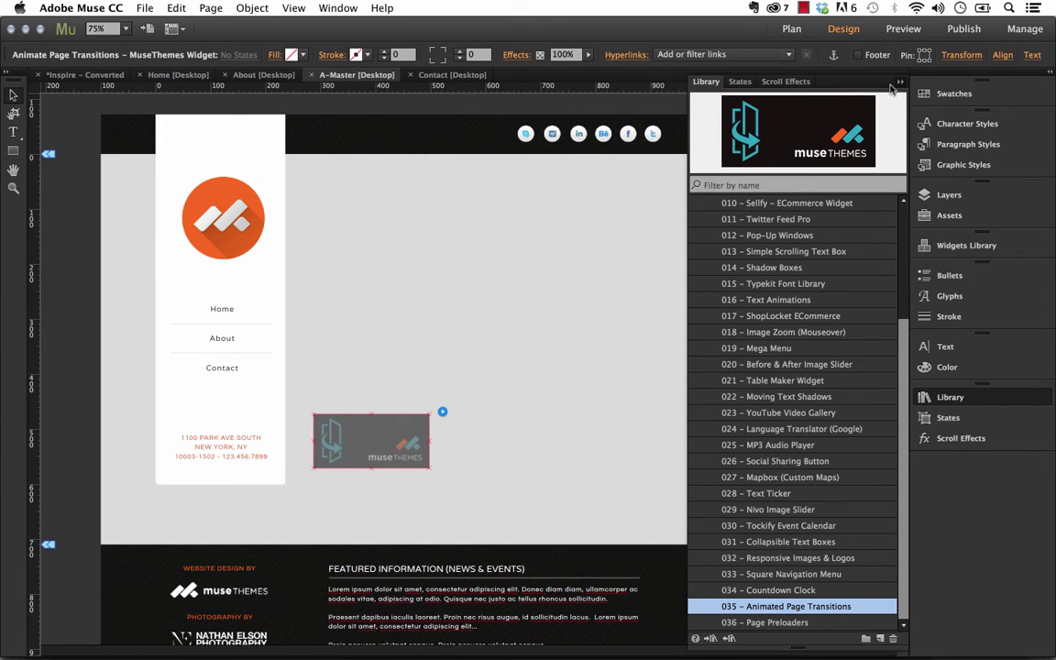
left_click(406, 455)
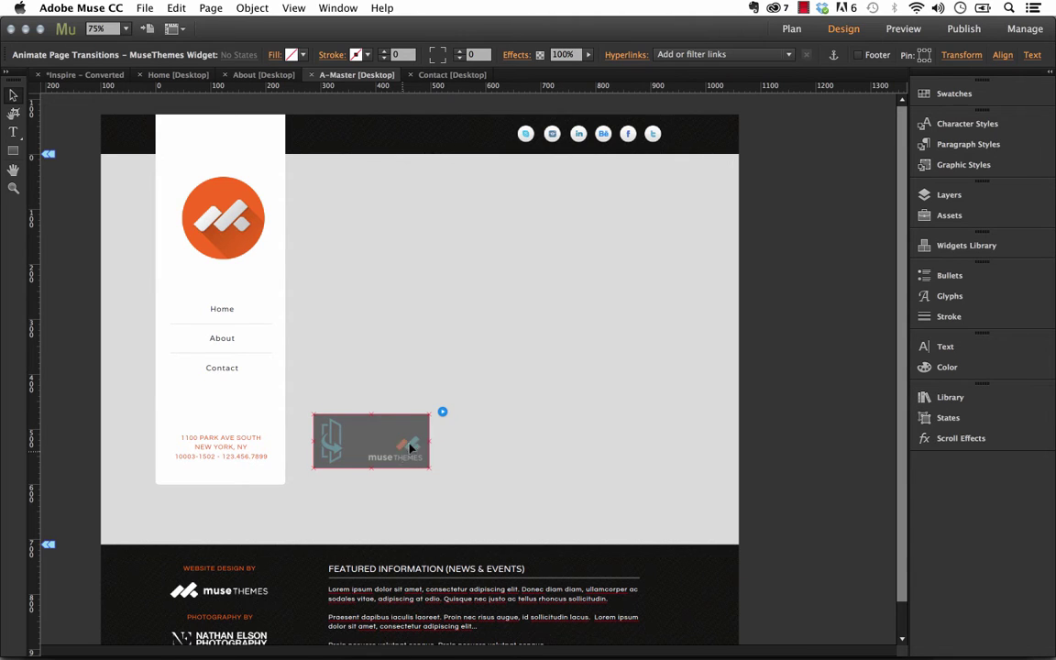
left_click_drag(410, 446, 418, 247)
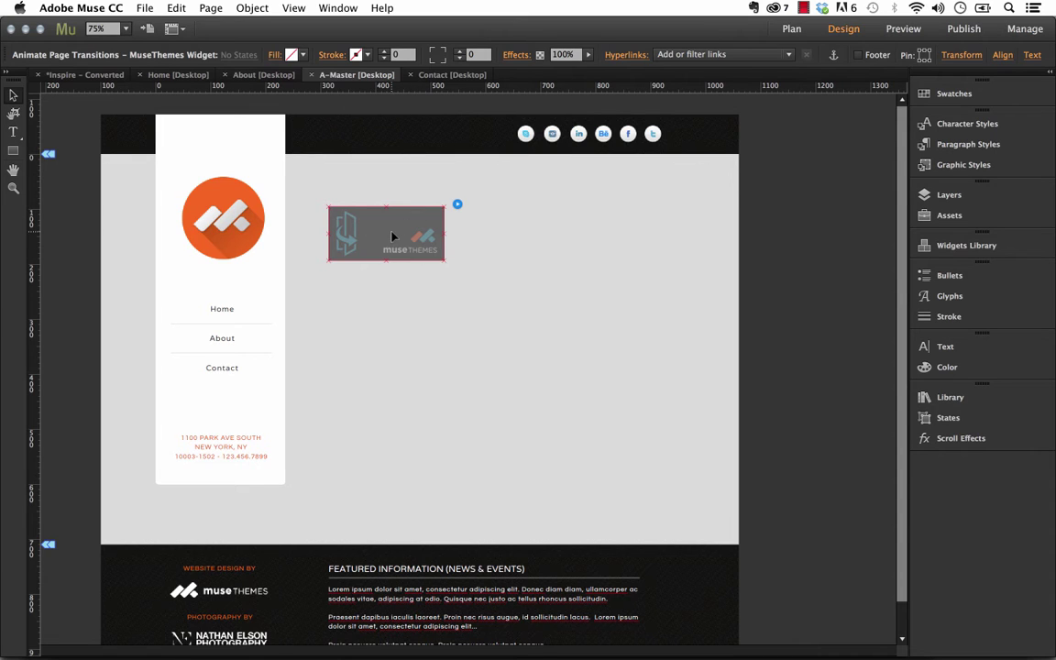
Configure the A-Master transitions widget with the Fade in page-load effect and in and out animation durations of 1000.
left_click(458, 204)
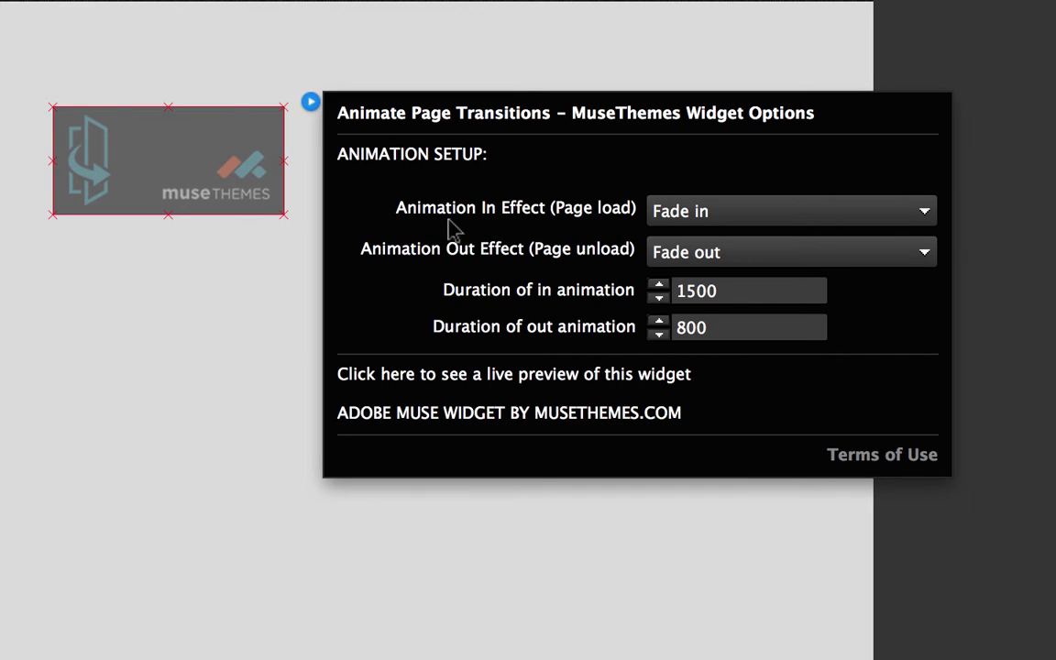
left_click(713, 212)
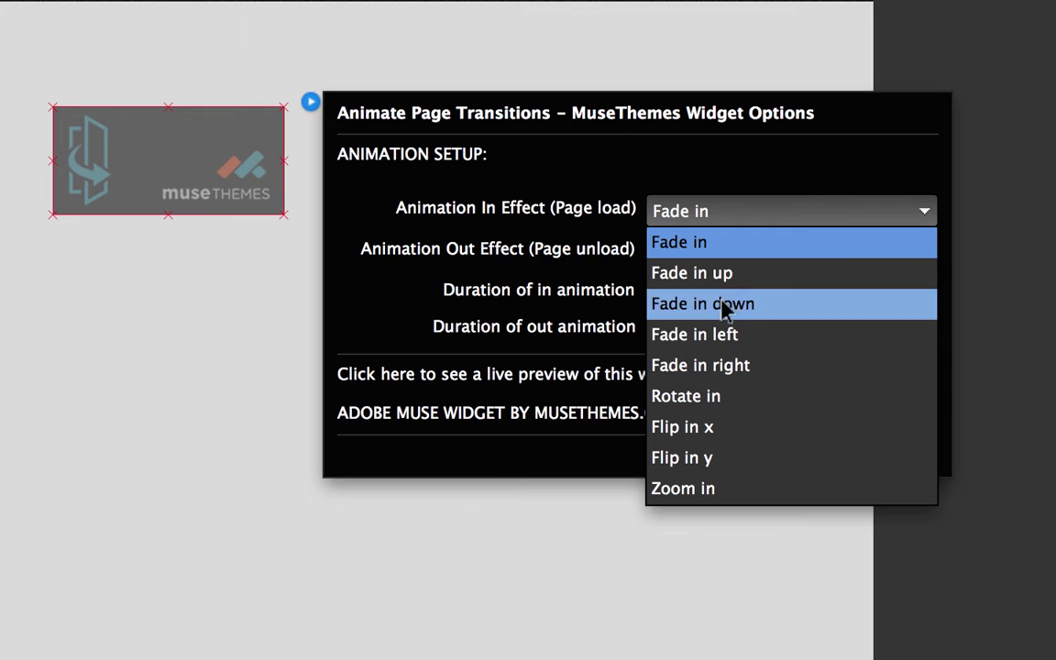
left_click(683, 242)
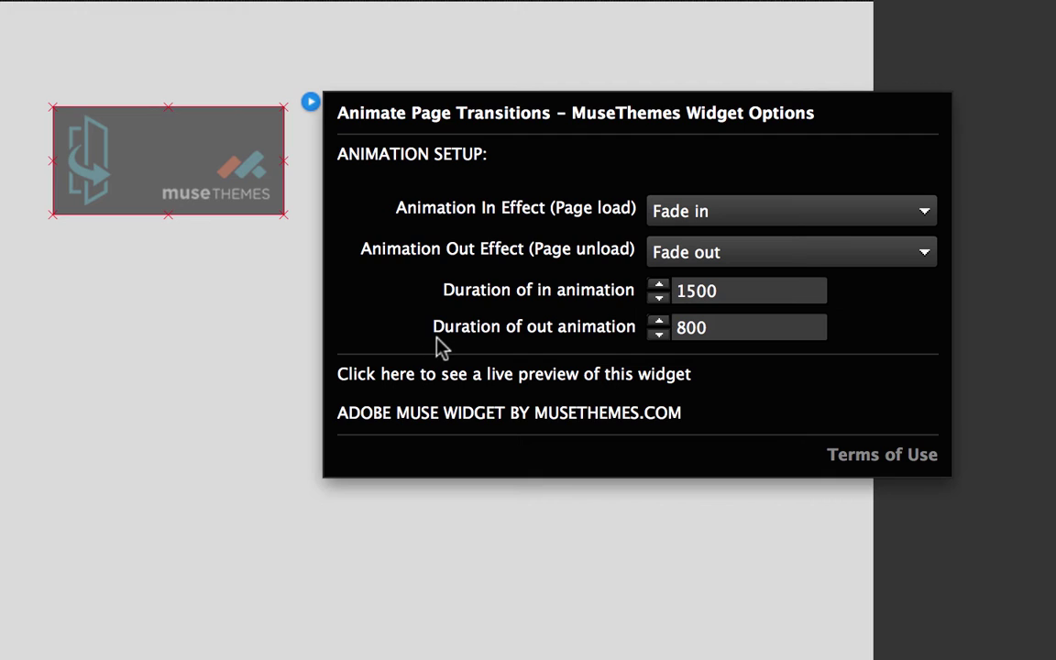
left_click(738, 293)
double_click(764, 293)
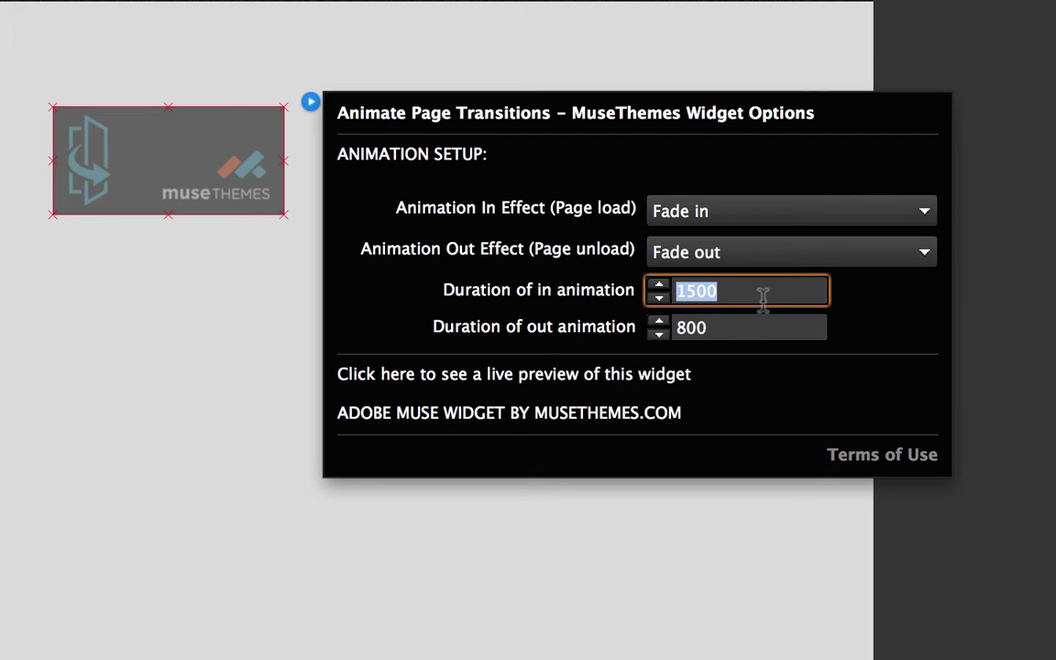
type("1000")
key("Tab")
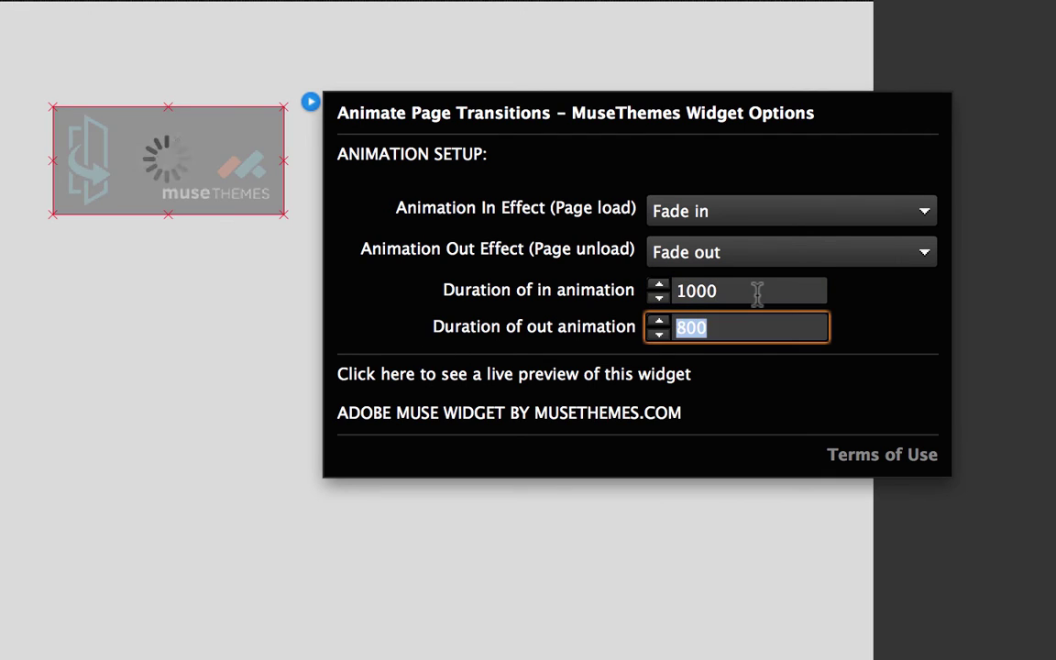
type("1000")
key("Tab")
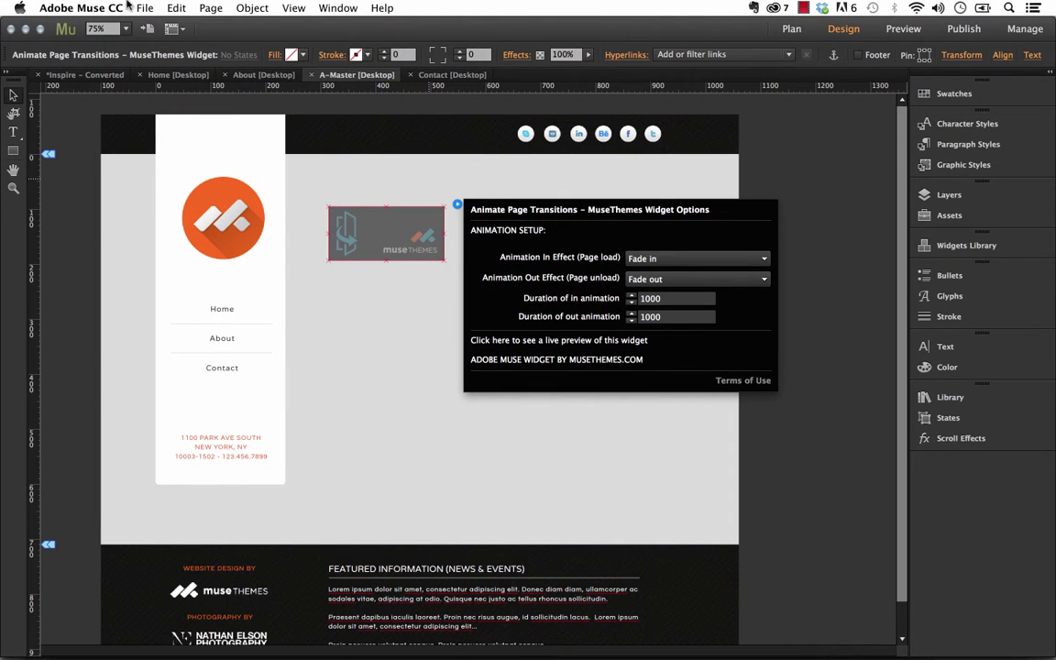
Preview the whole site in the browser and check the transitions by visiting the About and Contact pages.
left_click(145, 10)
left_click(144, 9)
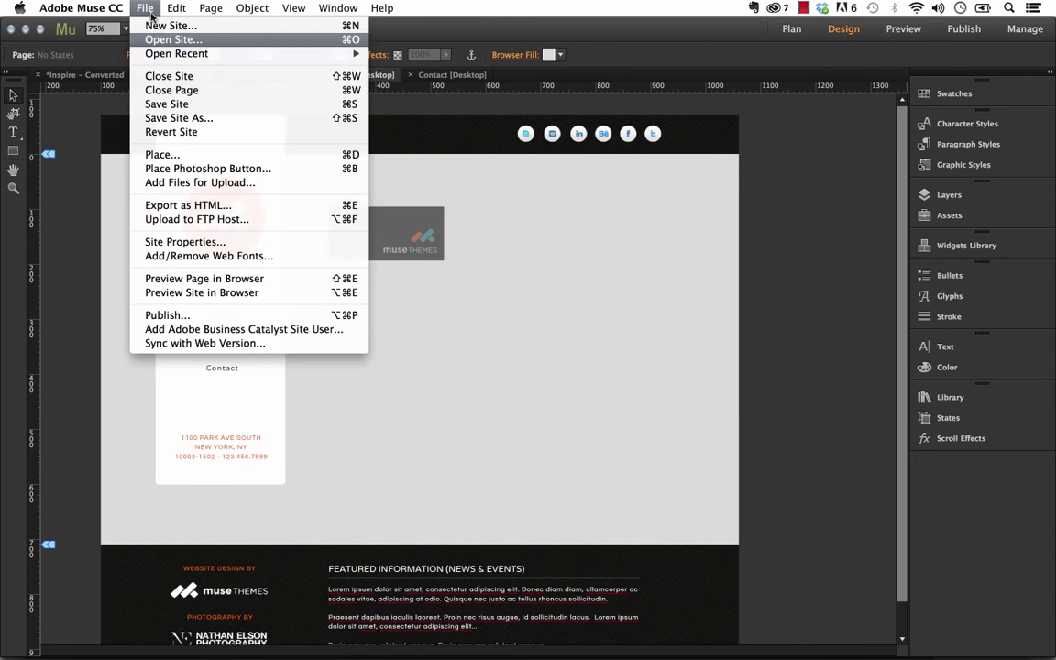
left_click(195, 293)
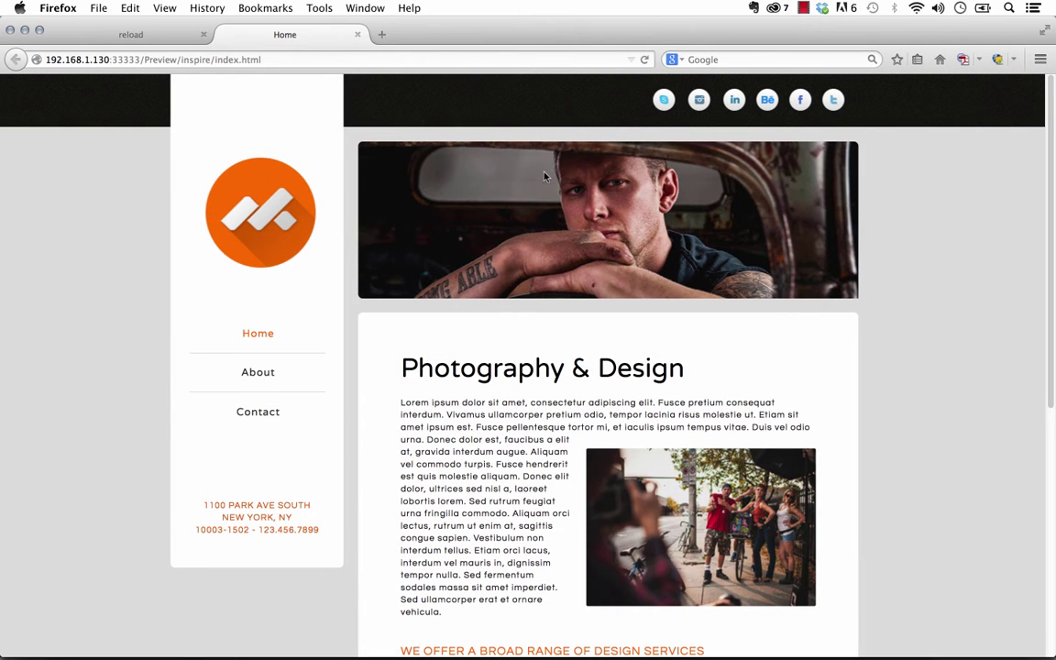
left_click(265, 379)
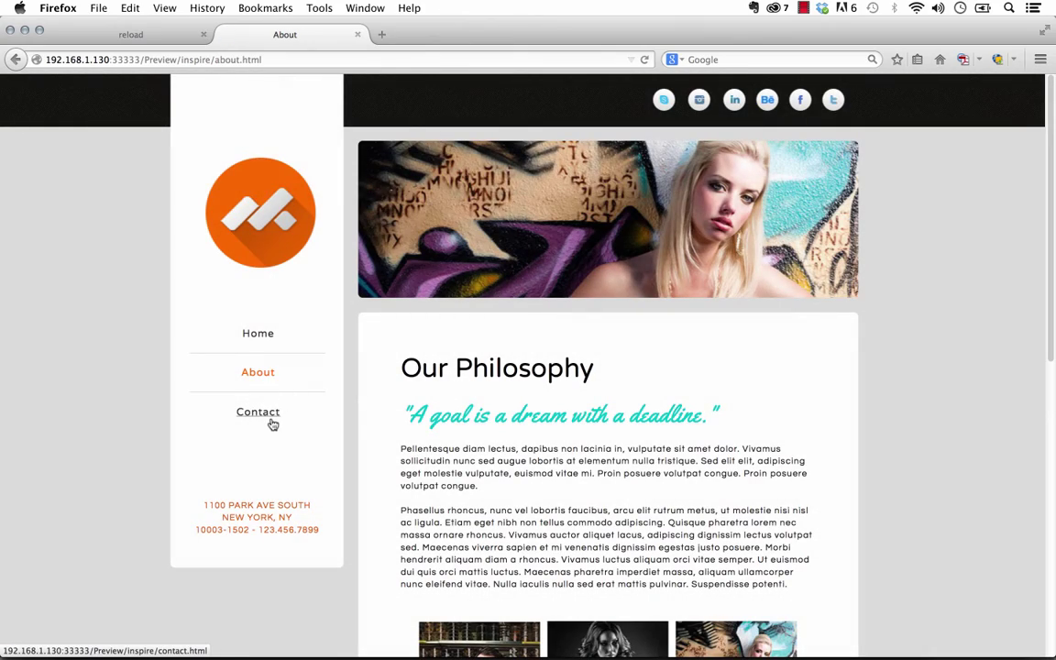
left_click(263, 419)
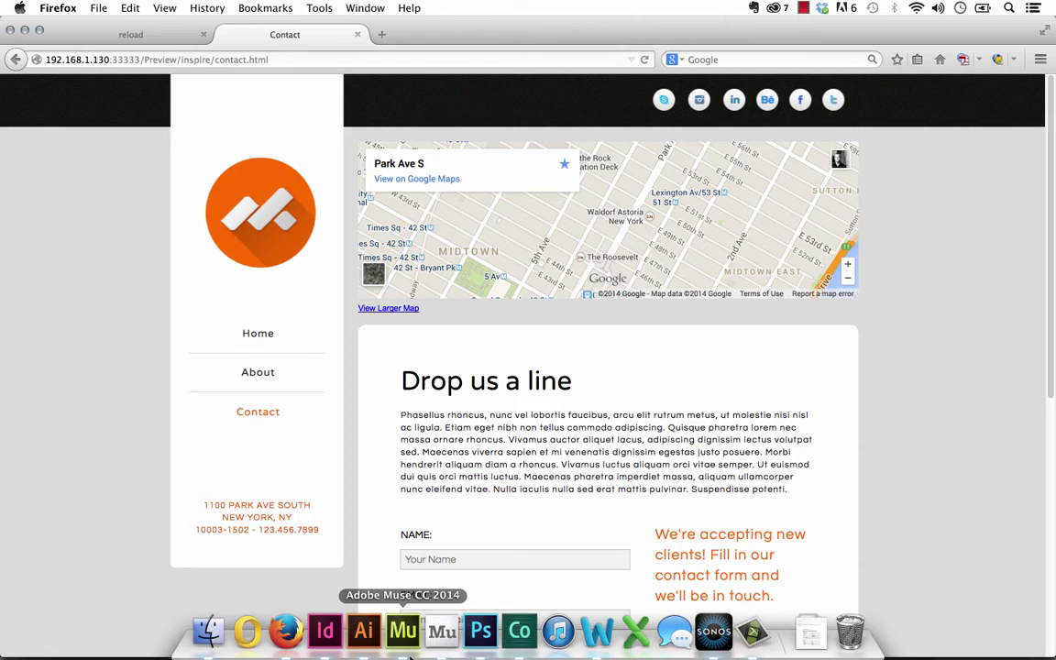
Return to Adobe Muse and move the transitions widget from A-Master to the Home page, just below the white sidebar.
left_click(408, 630)
left_click(391, 242)
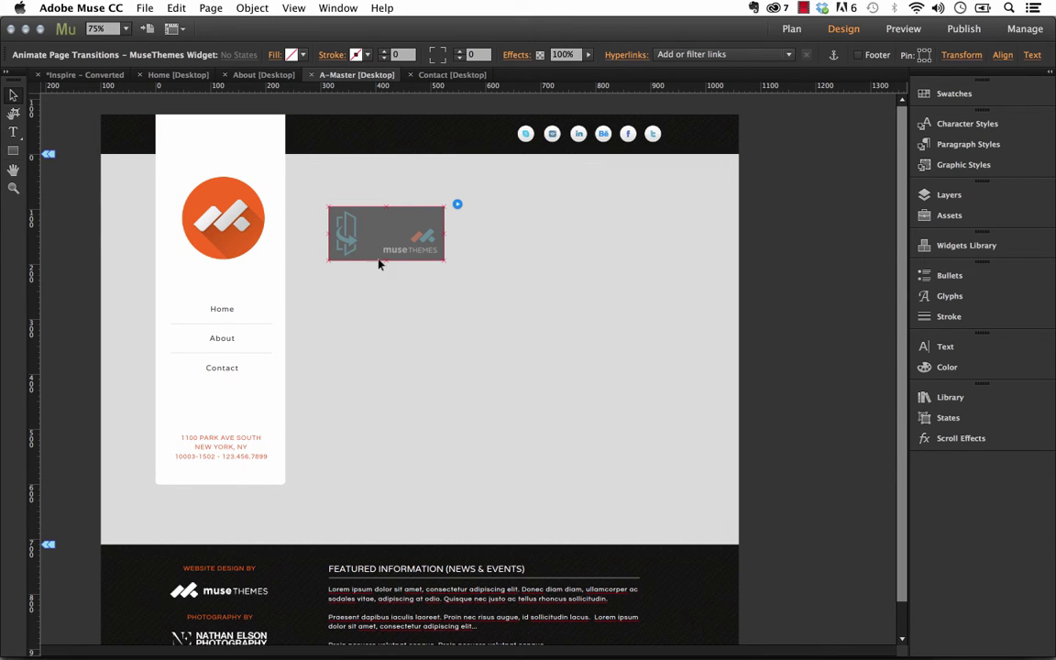
key("Delete")
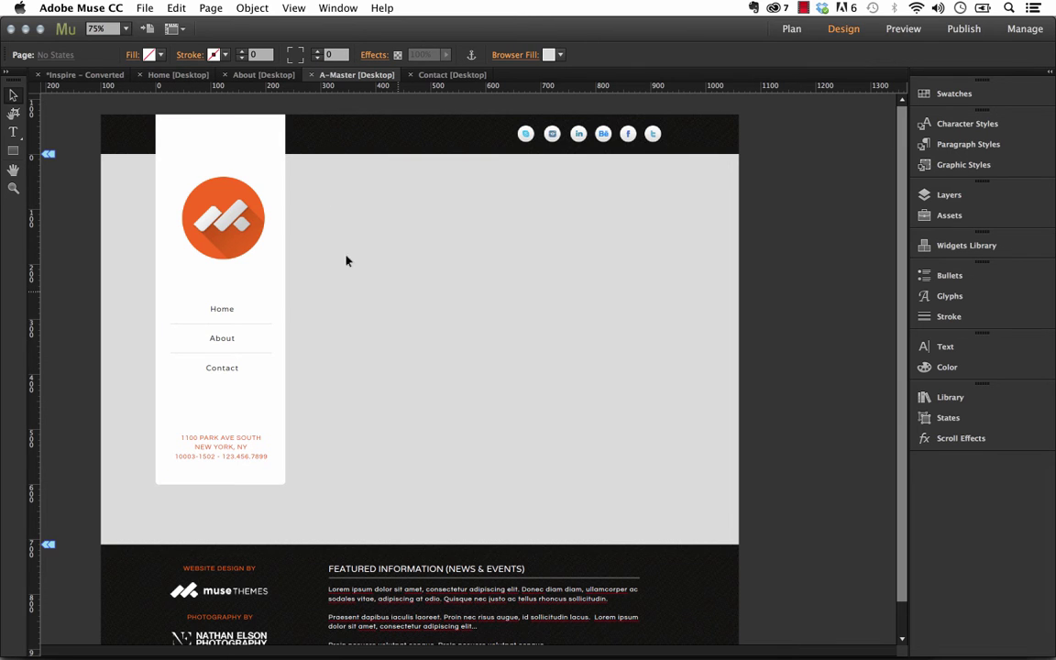
left_click(186, 75)
key("super+v")
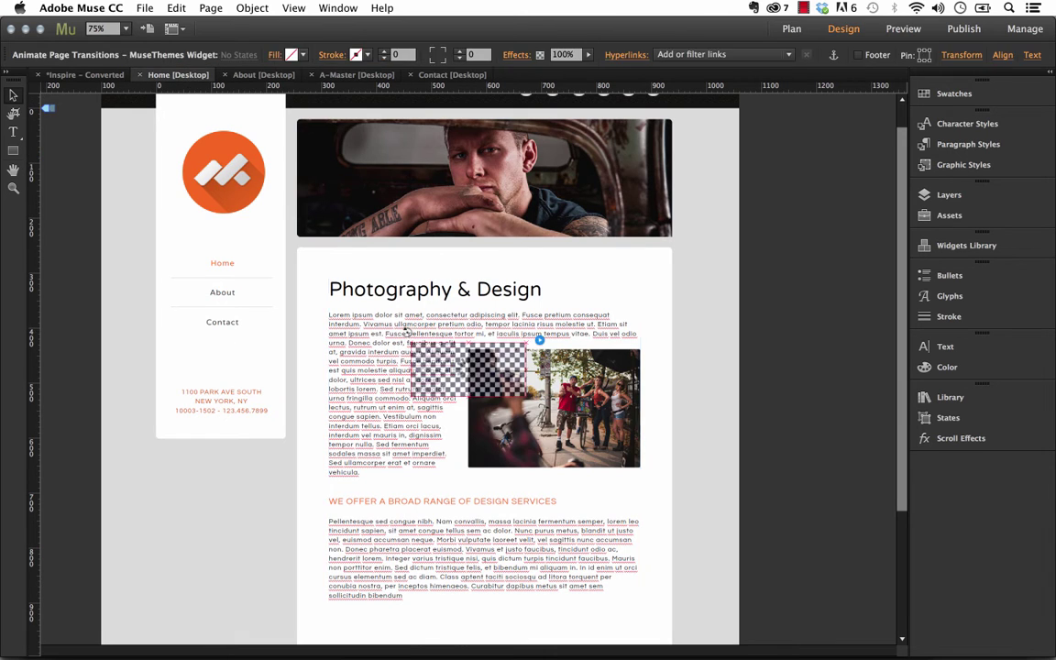
left_click_drag(408, 332, 208, 480)
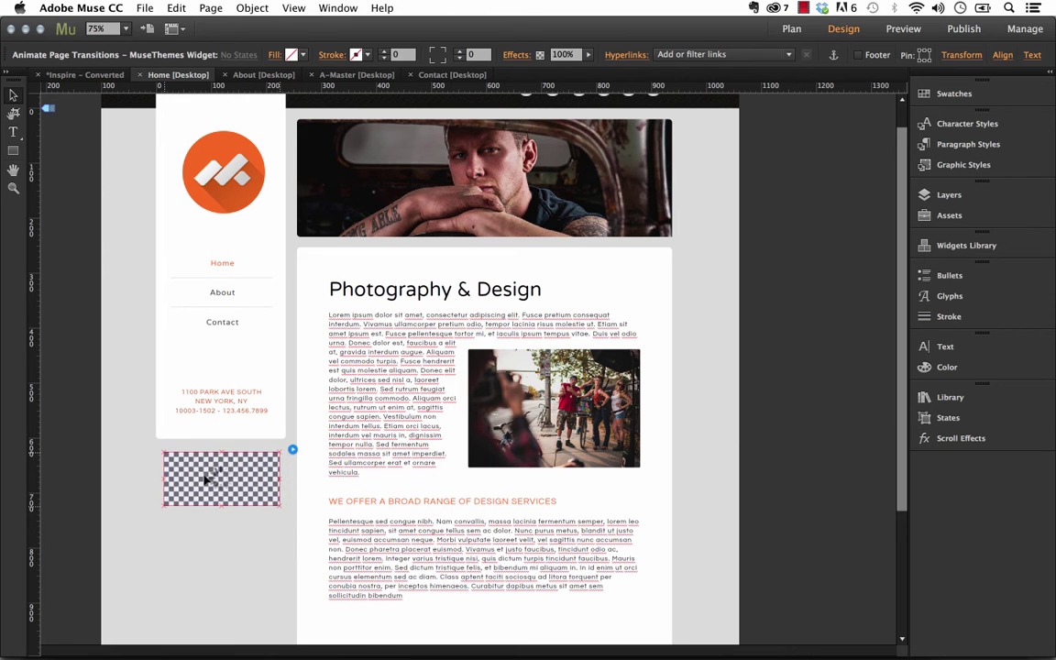
Set the Home page widget's page-load effect to Fade in left and its page-unload effect to Fade out right.
left_click(293, 449)
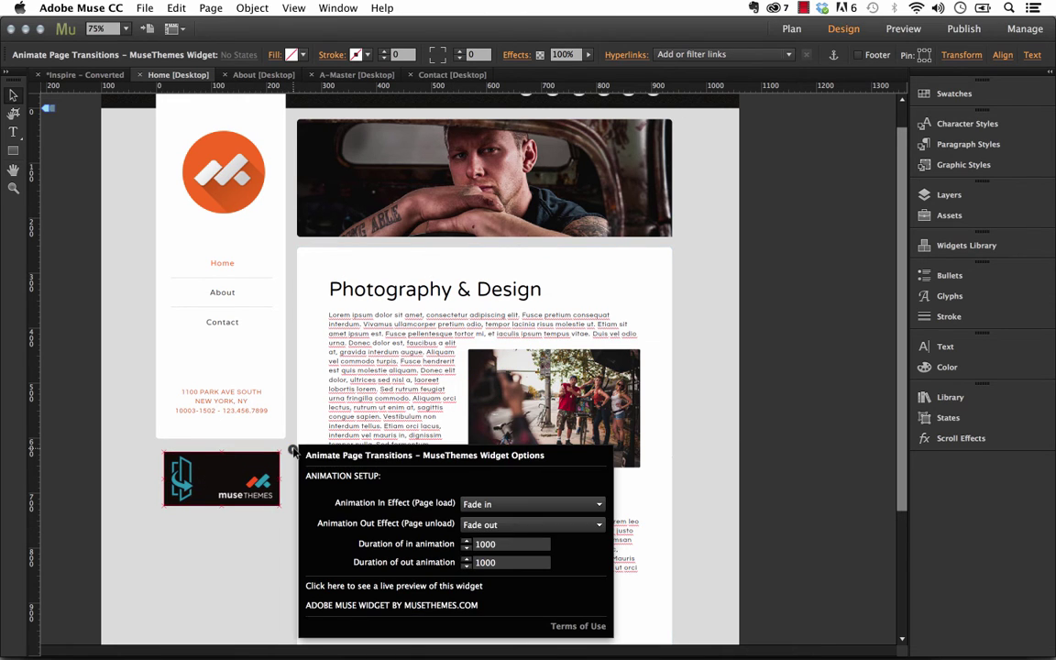
left_click(487, 509)
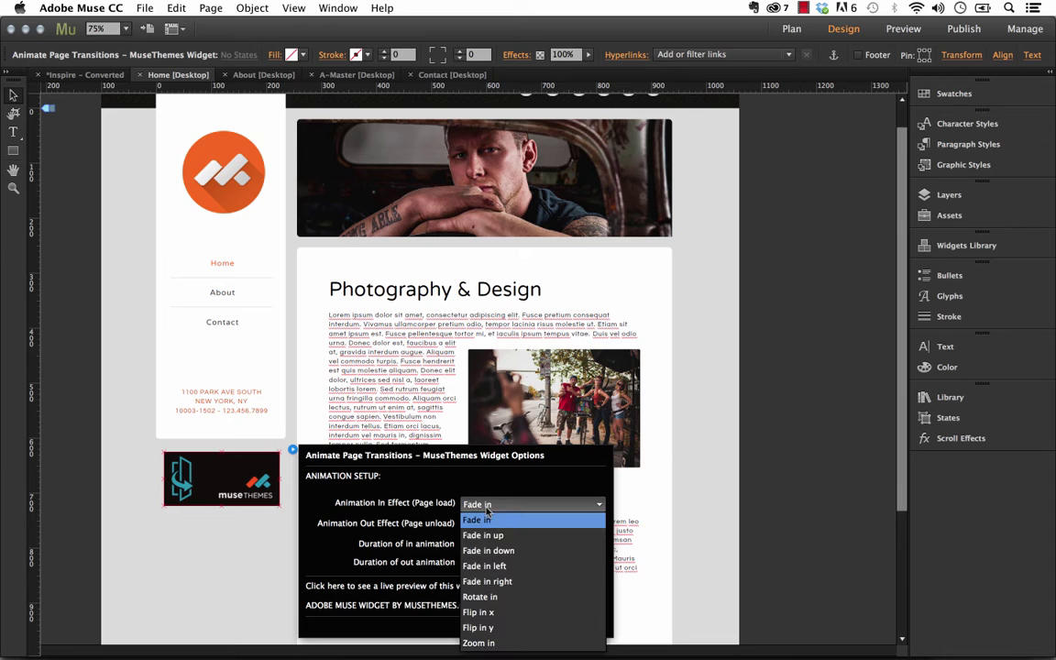
left_click(492, 567)
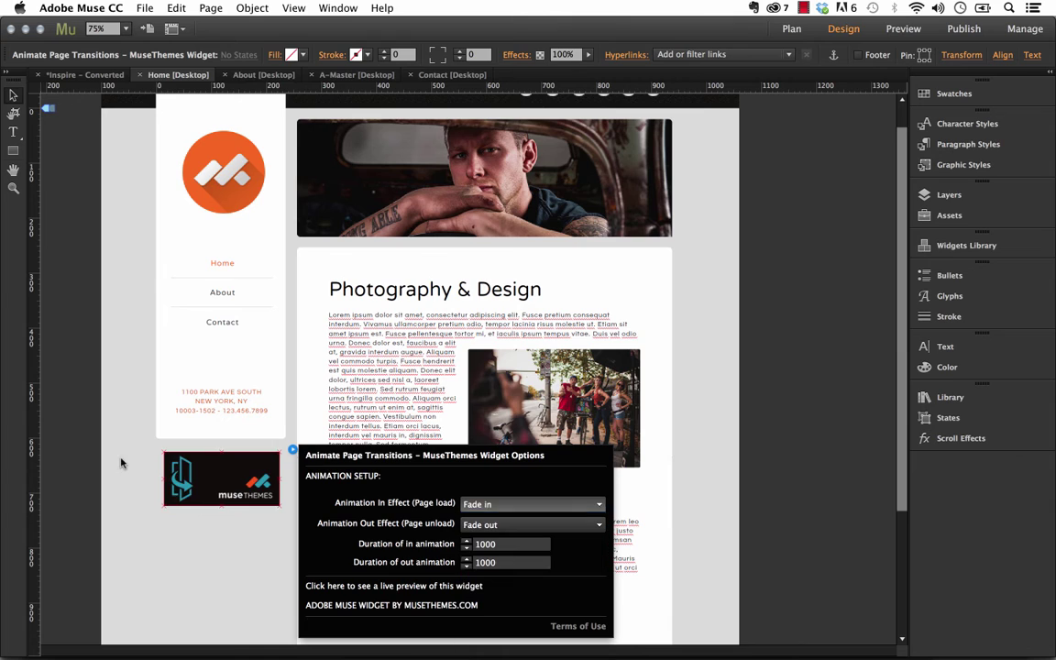
left_click(487, 526)
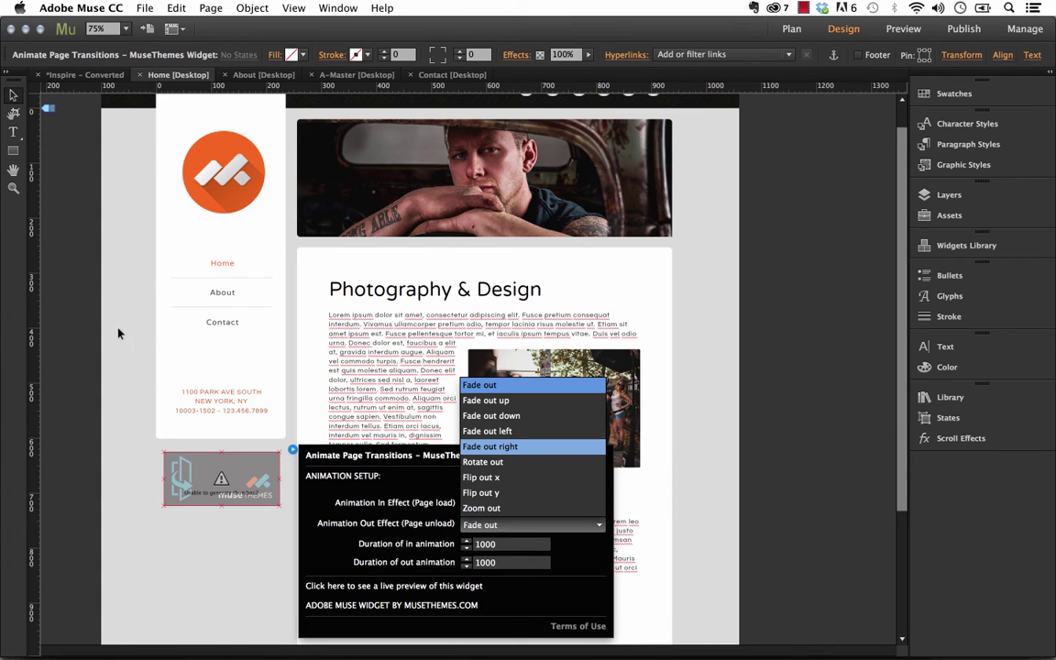
key("Return")
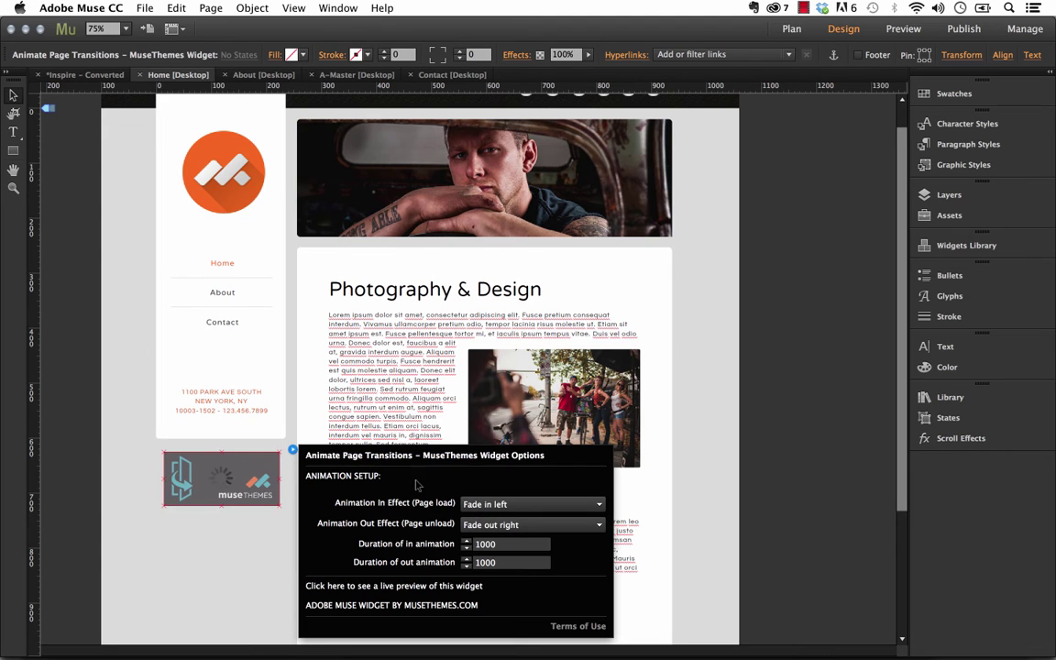
Set both the in and out animation durations of the Home page widget to 2000 and close its options.
double_click(487, 544)
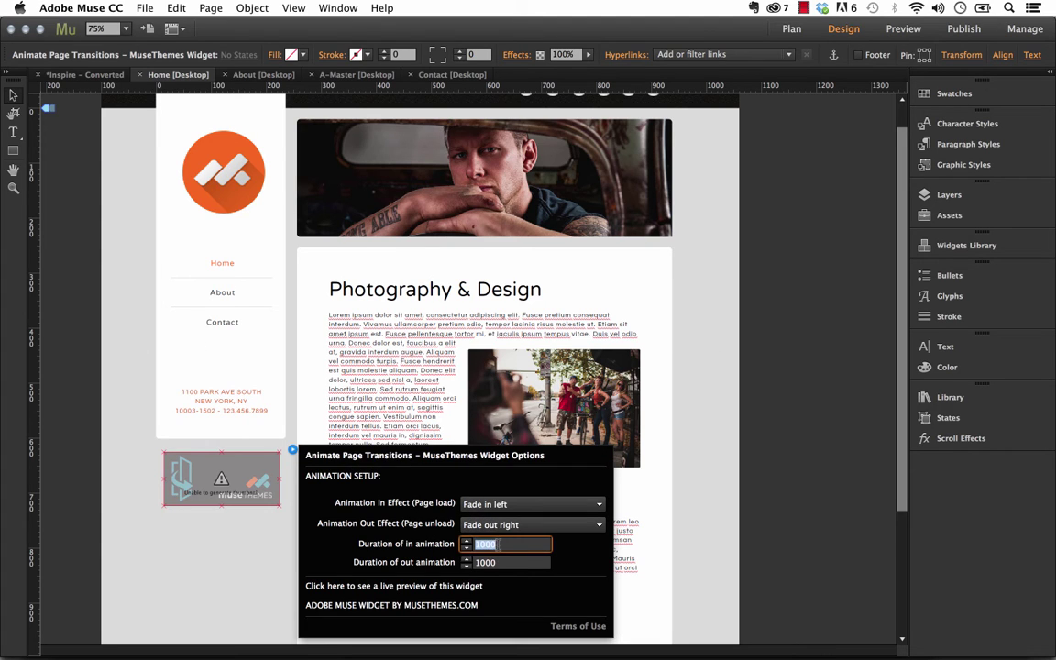
type("2000")
key("Tab")
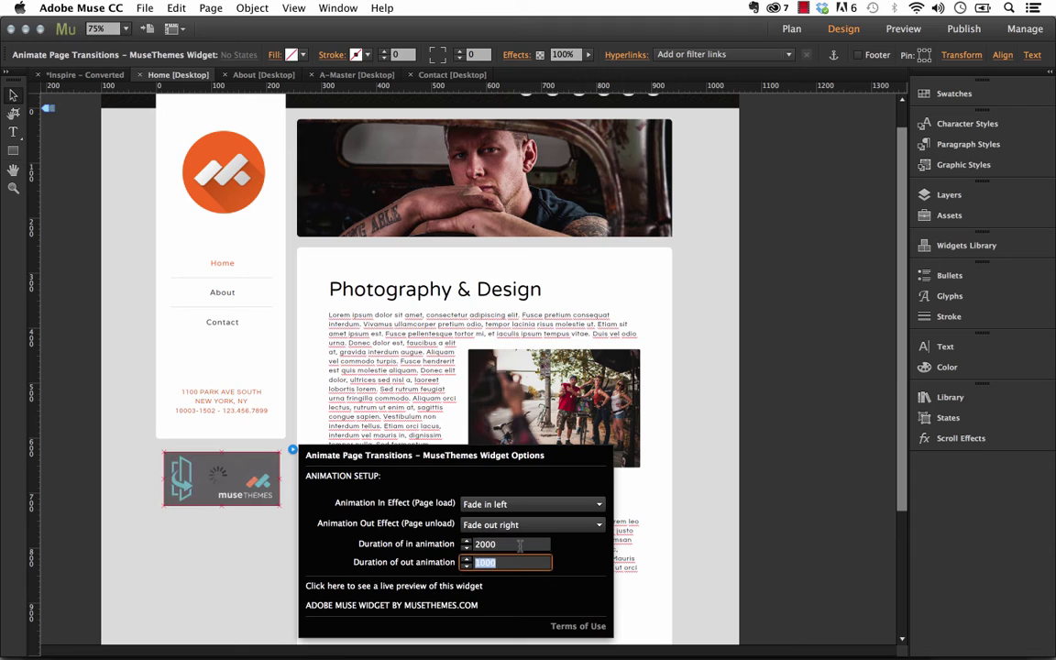
type("2000")
key("Tab")
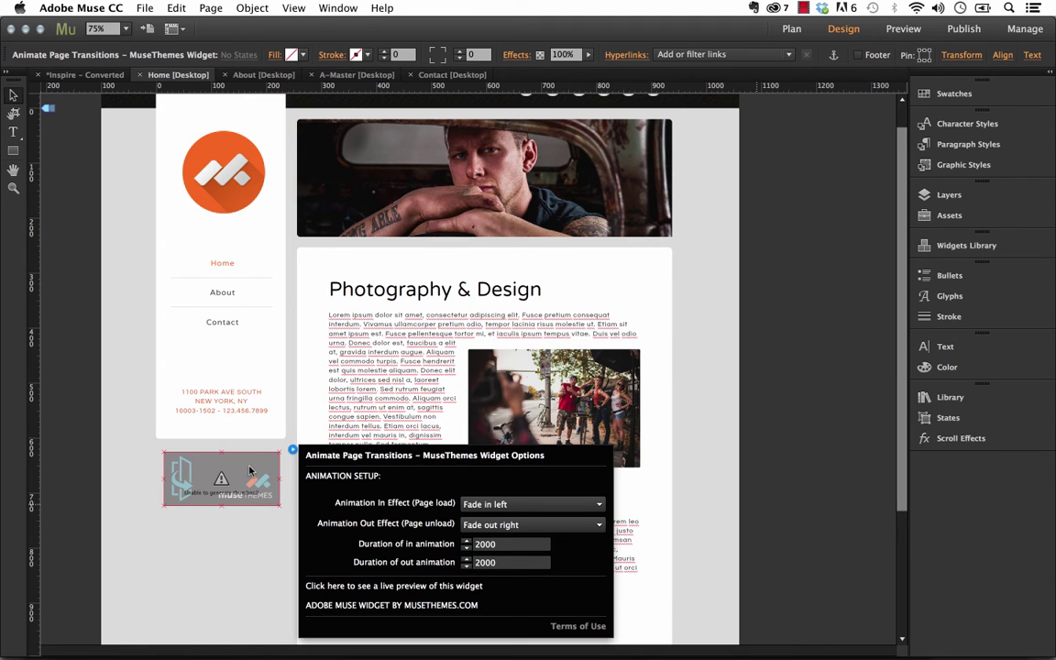
left_click(151, 406)
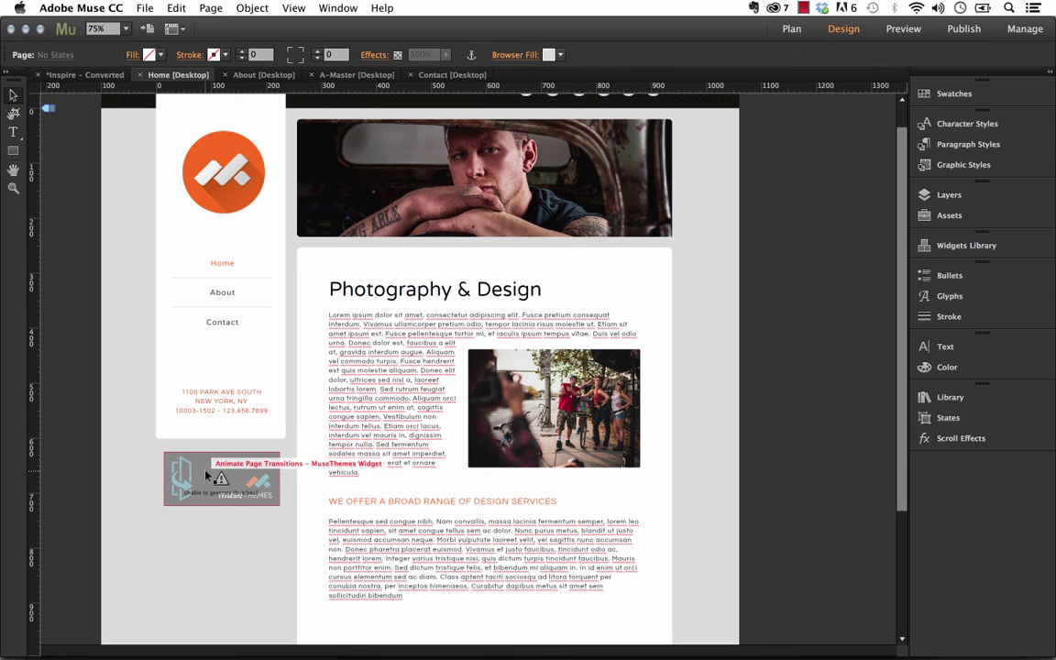
Copy the Home page transitions widget to the About page and position it just below the white sidebar.
left_click(207, 475)
left_click(267, 75)
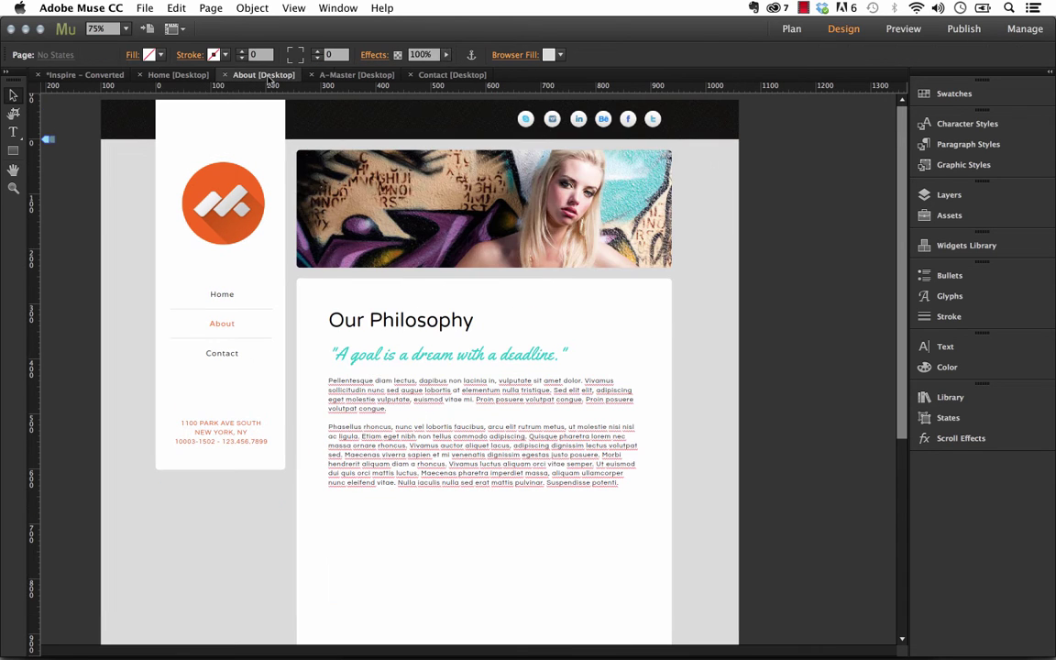
key("ctrl+v")
left_click_drag(483, 361, 237, 506)
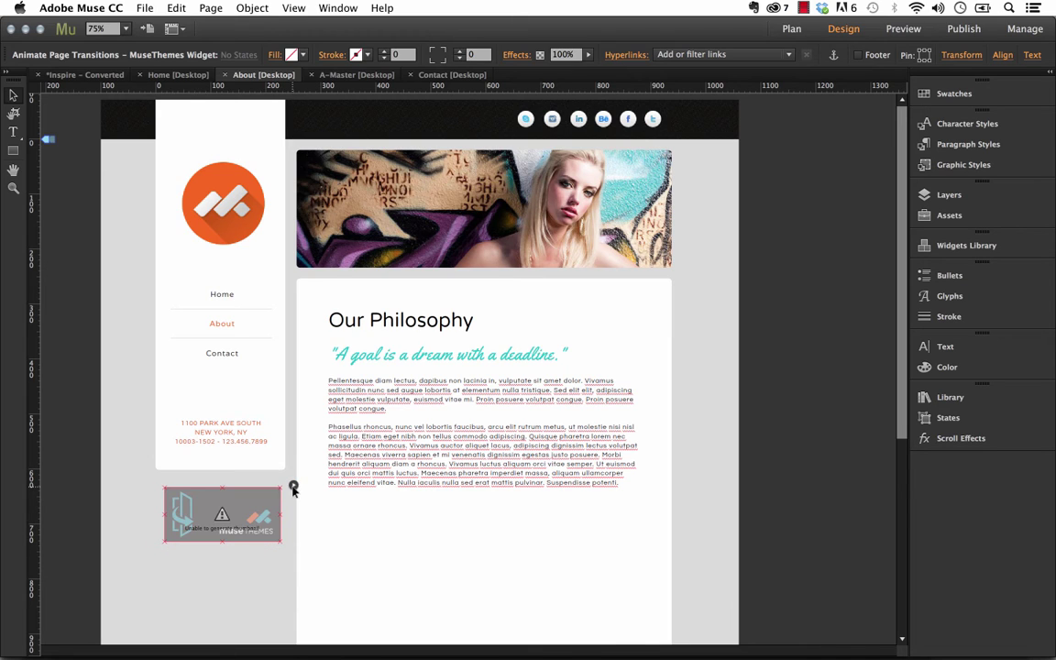
Set the About page transitions widget's page-unload effect to Rotate out.
left_click(293, 487)
left_click(496, 531)
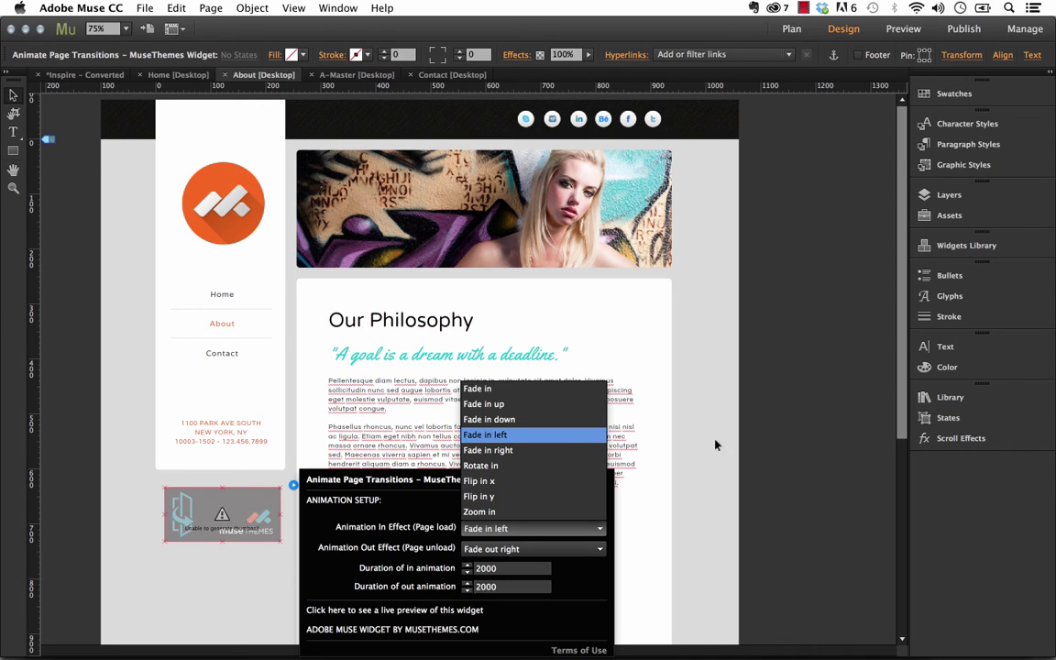
left_click(779, 443)
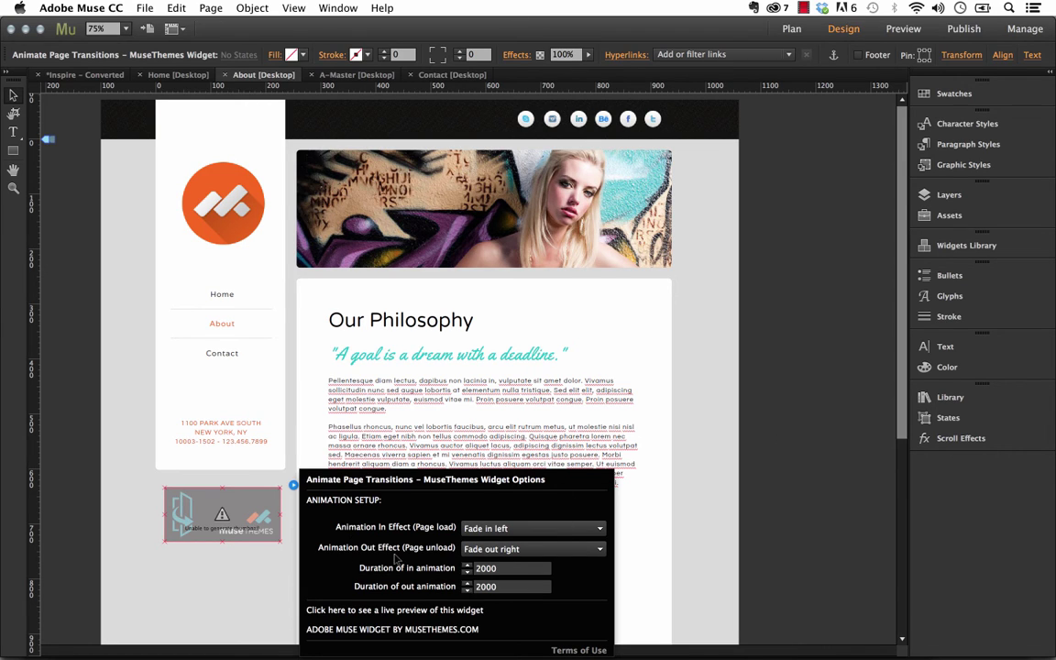
left_click(508, 548)
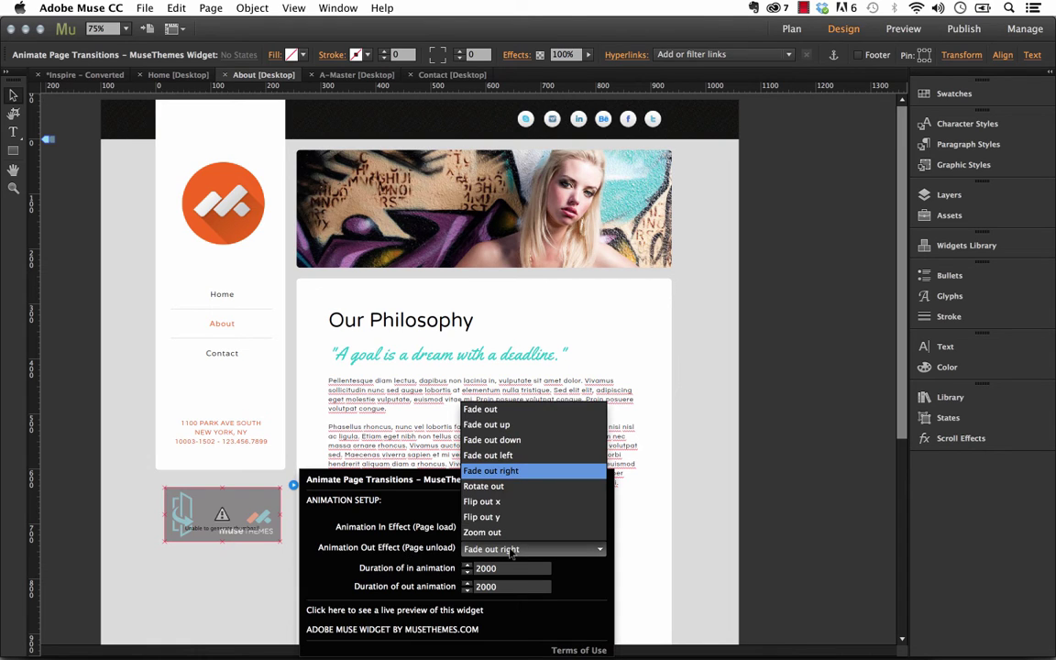
left_click(509, 484)
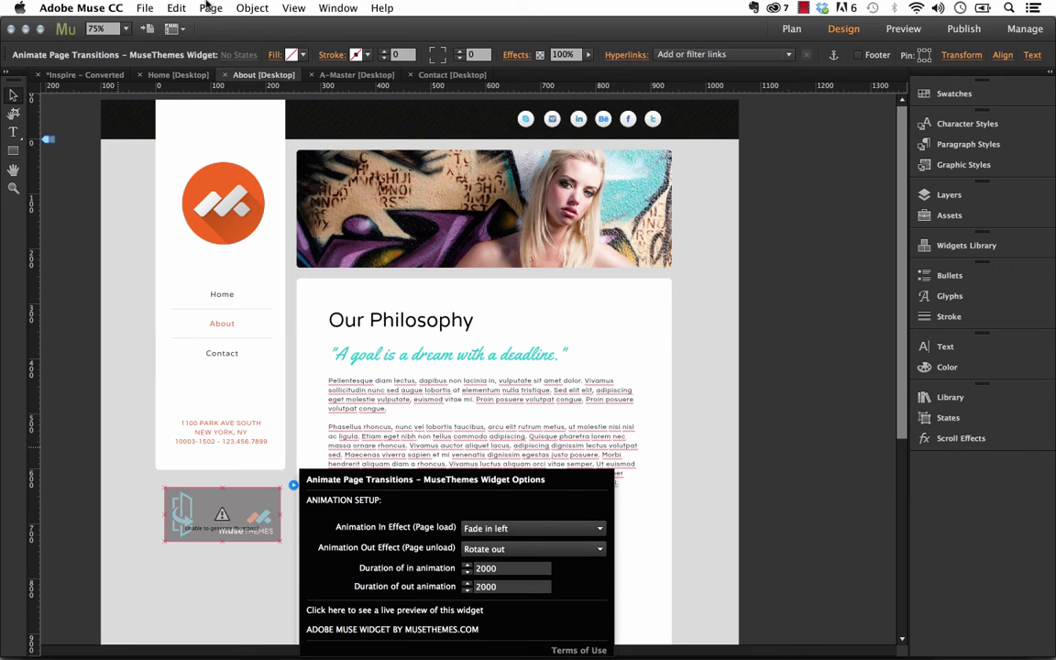
Preview the whole site in the browser and go from Home to About and back to check the page transitions.
left_click(143, 7)
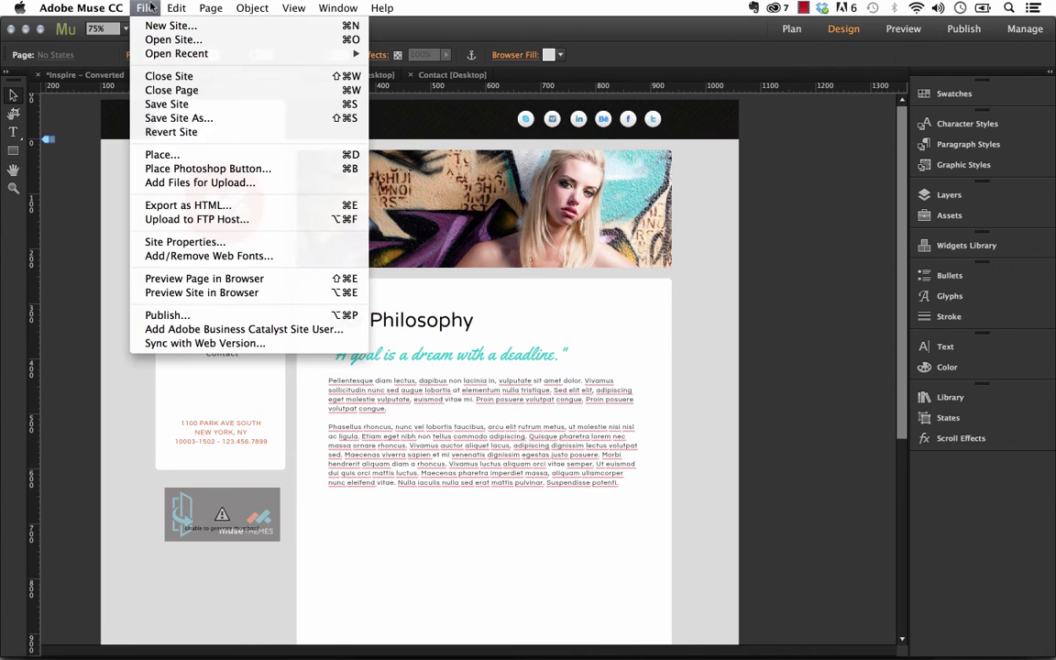
left_click(176, 293)
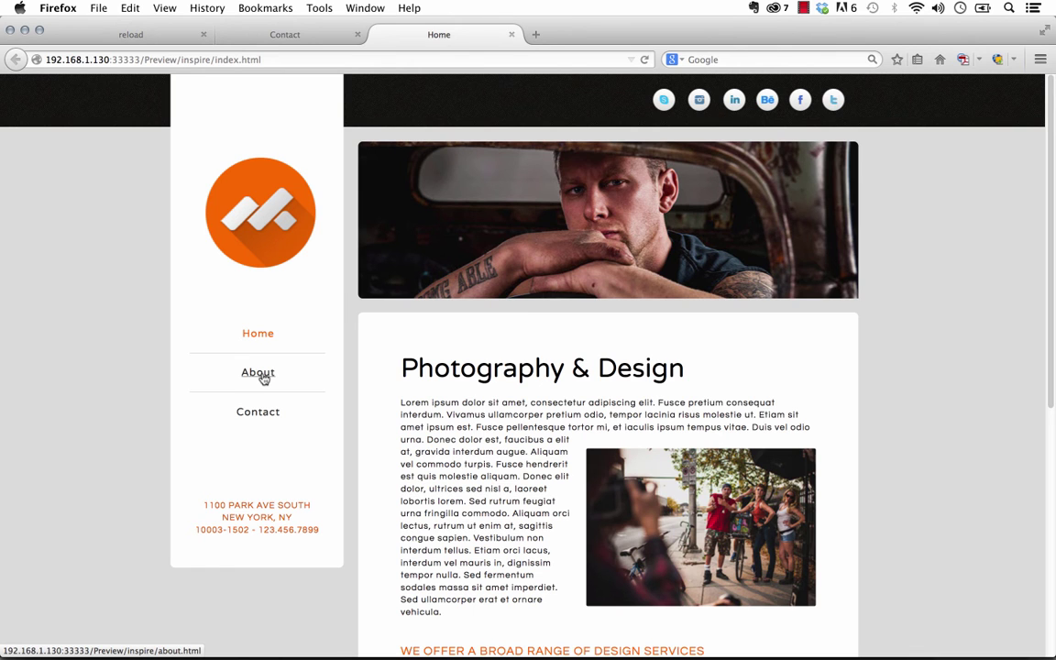
left_click(262, 375)
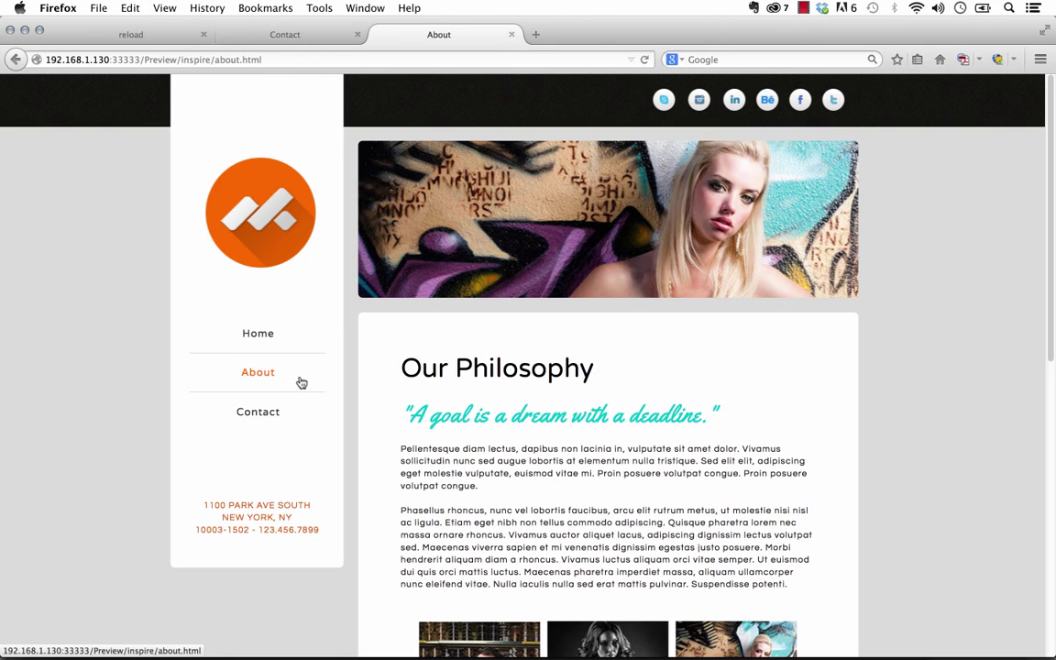
left_click(256, 342)
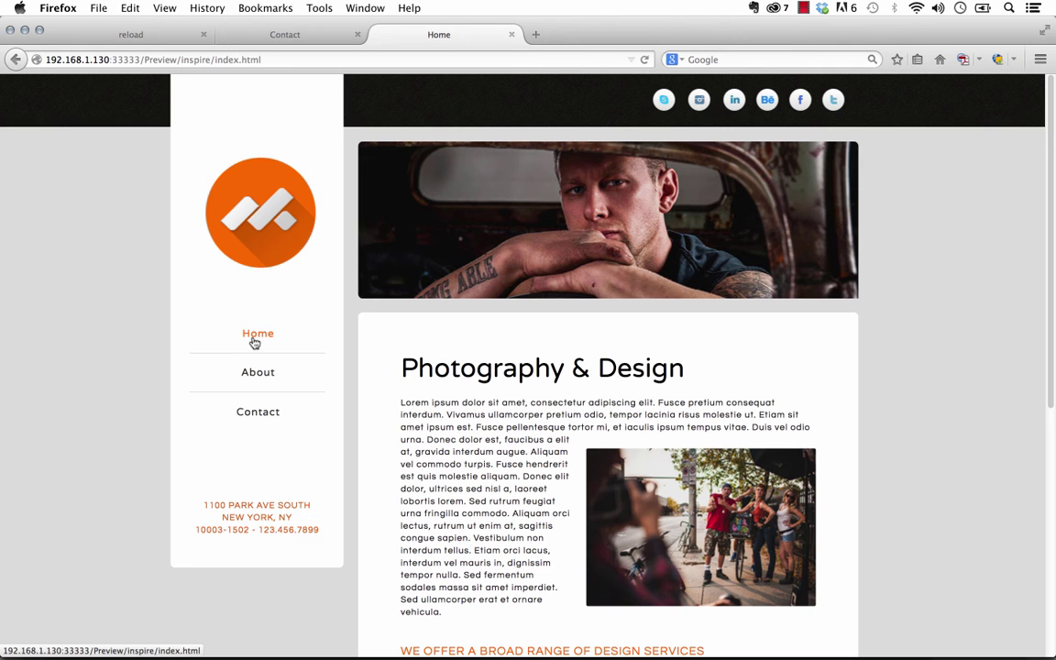
Look through the previewed Home page down to its footer, and return to Adobe Muse.
scroll(489, 466, "down", 1)
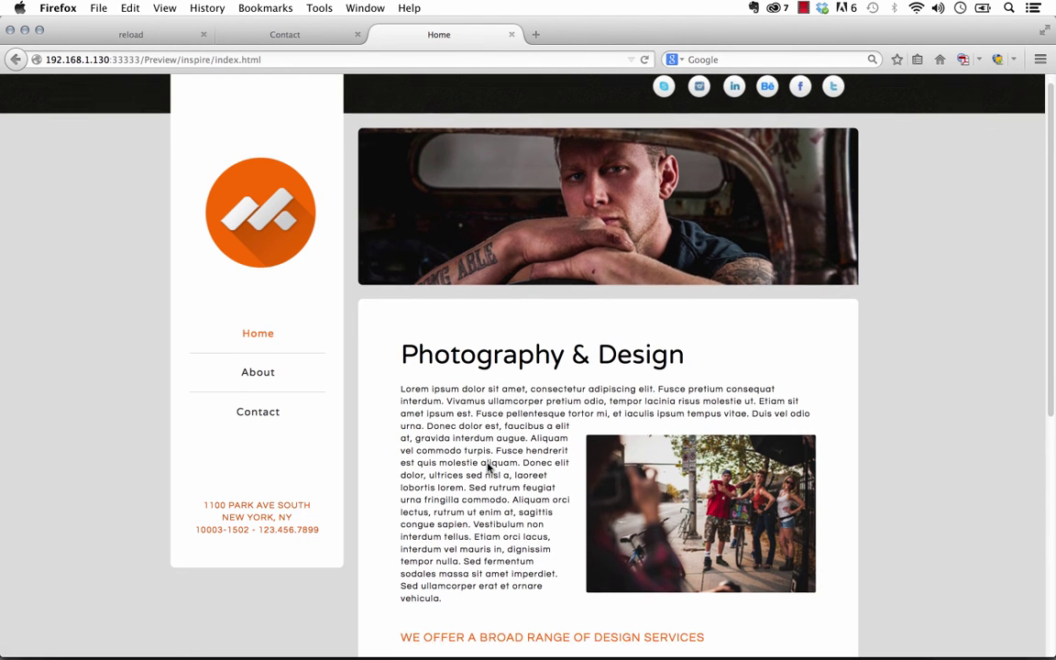
scroll(489, 467, "down", 5)
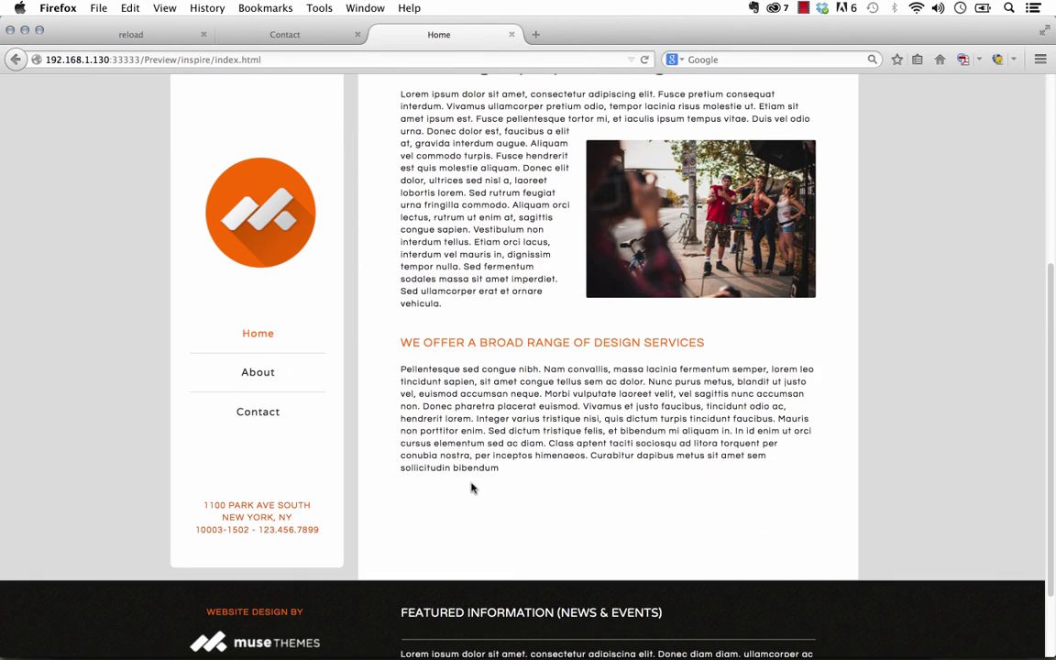
scroll(471, 488, "down", 3)
left_click(412, 637)
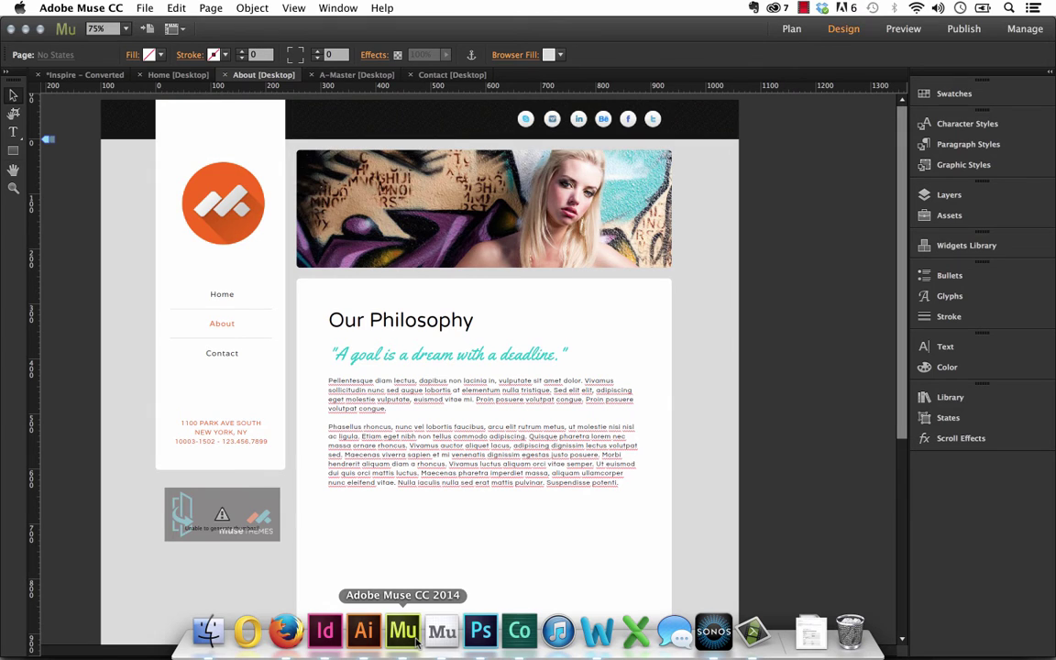